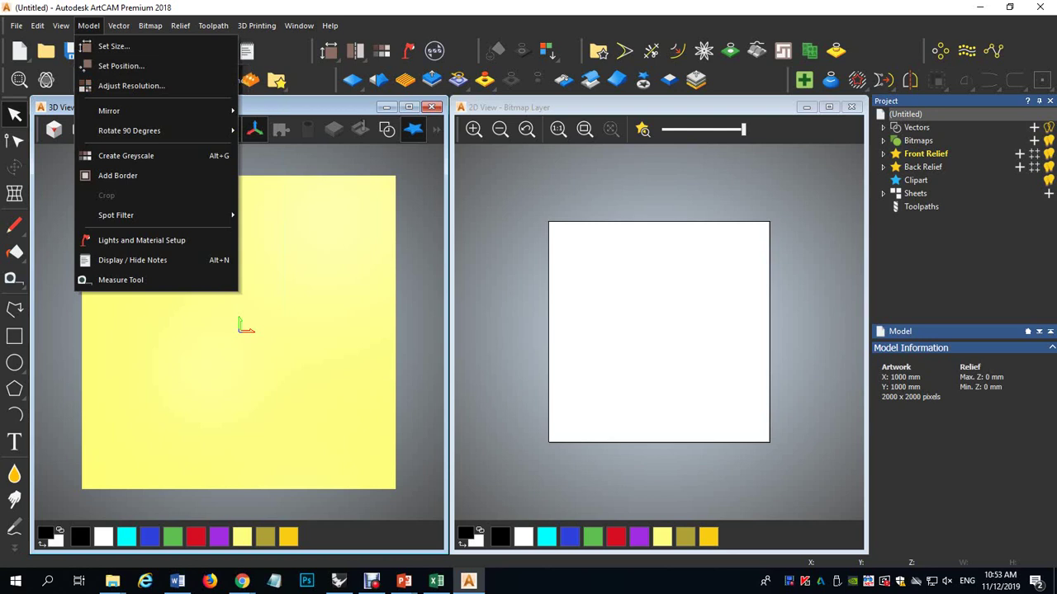
key(Right)
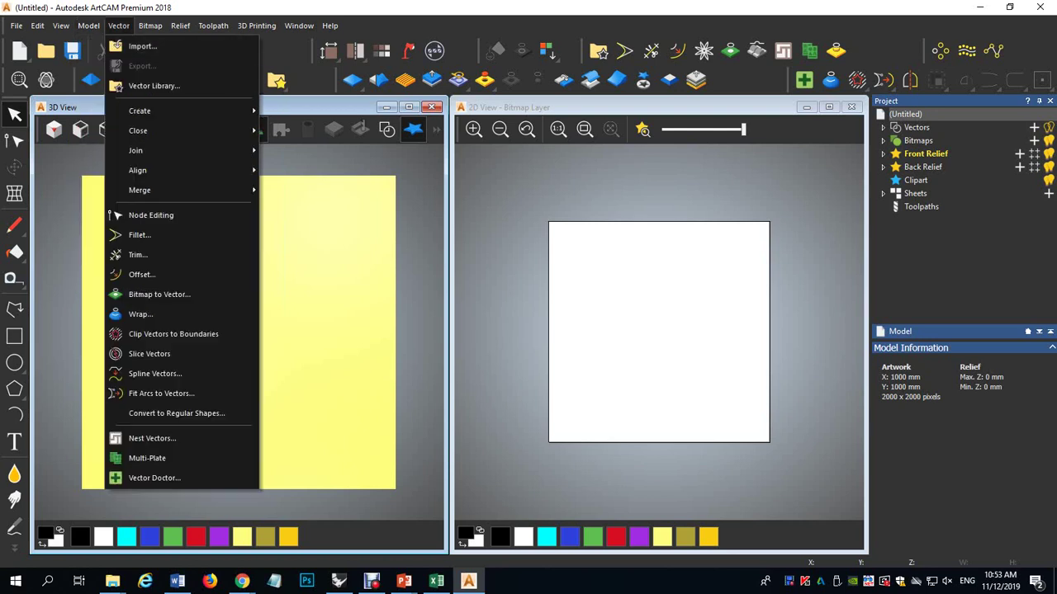
click(743, 185)
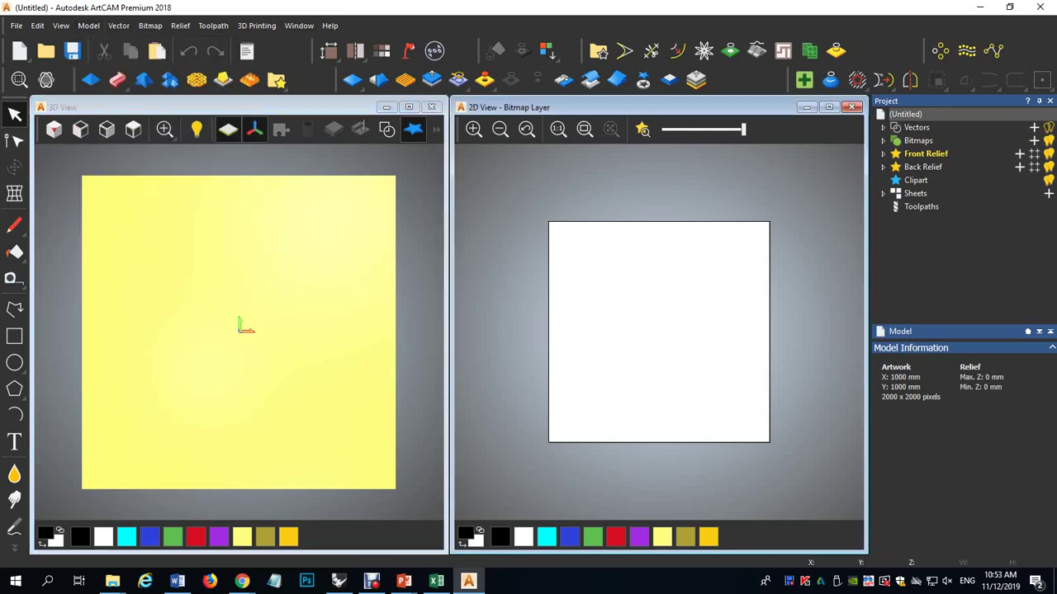
right_click(750, 83)
right_click(890, 48)
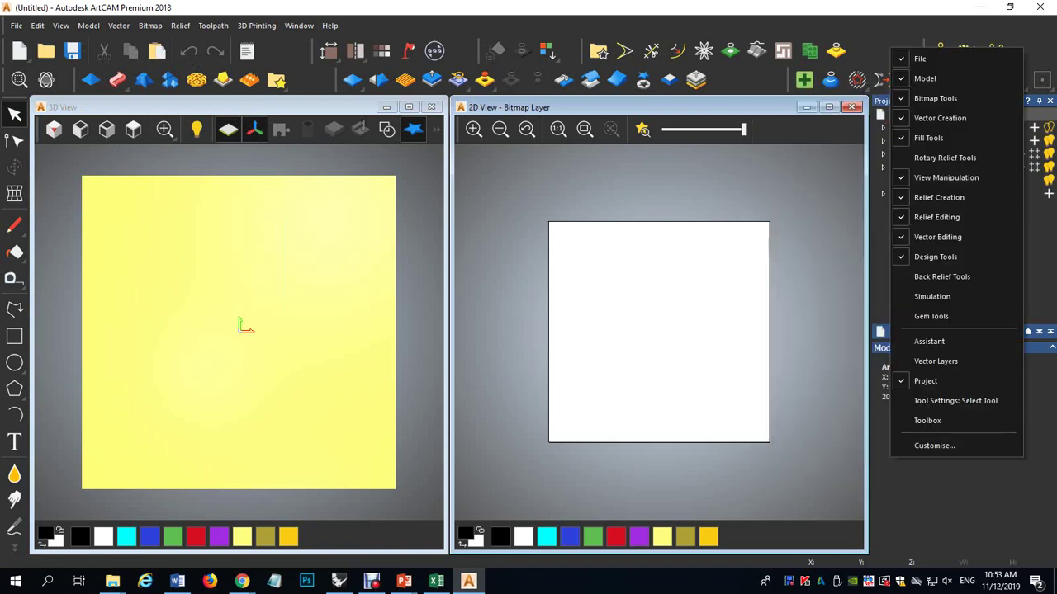
key(Escape)
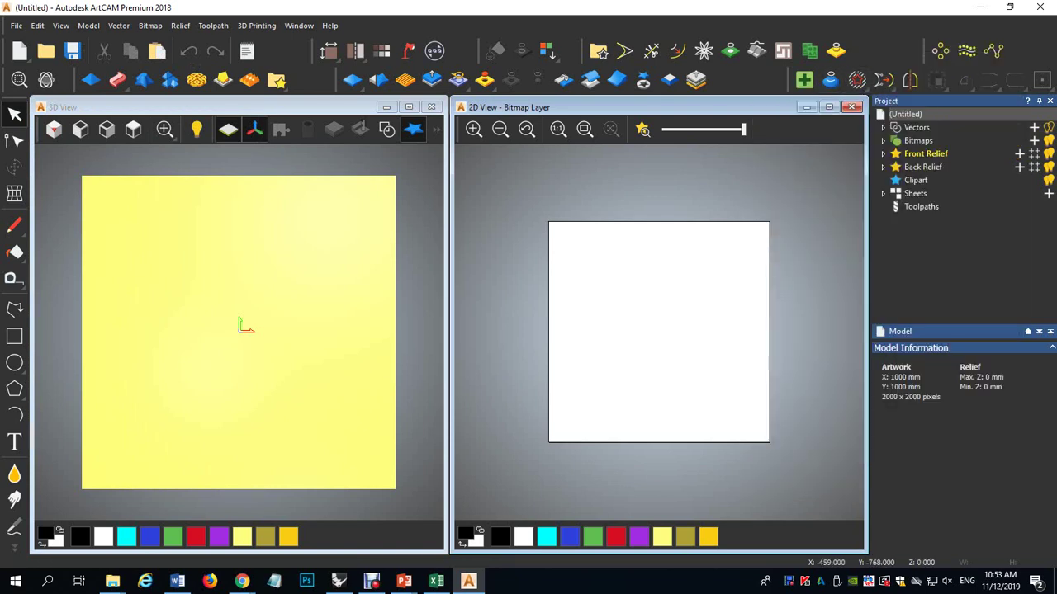
click(371, 581)
click(705, 135)
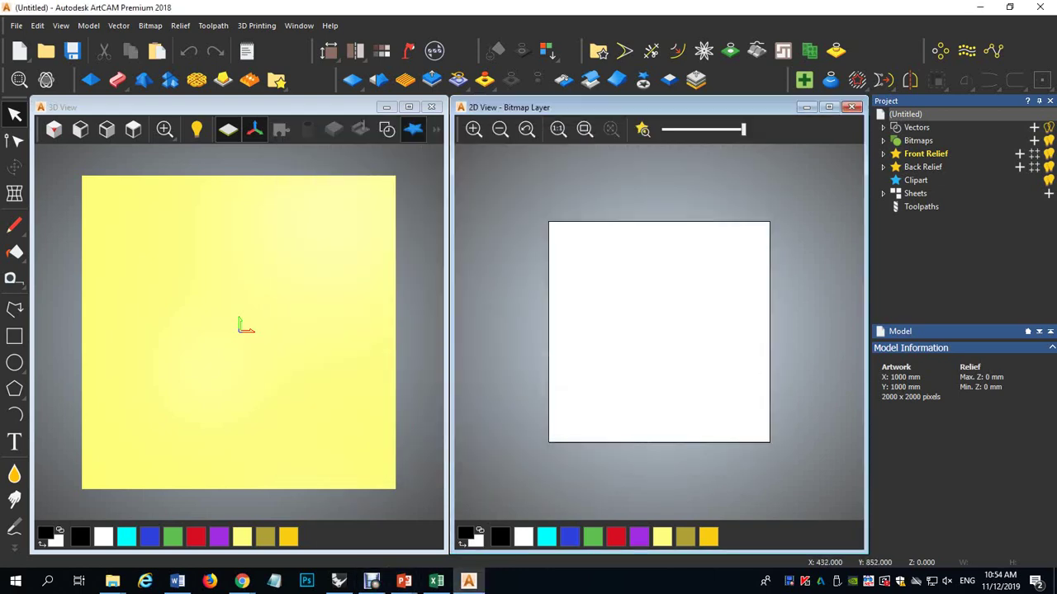
Show the Toolbox panel and start the Face Wizard.
right_click(775, 86)
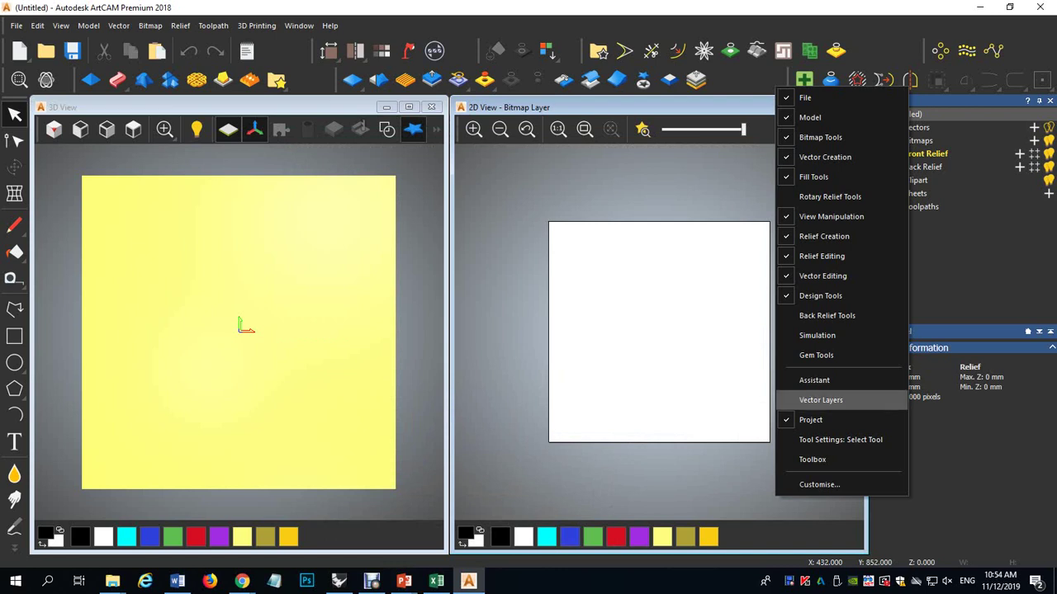
click(812, 459)
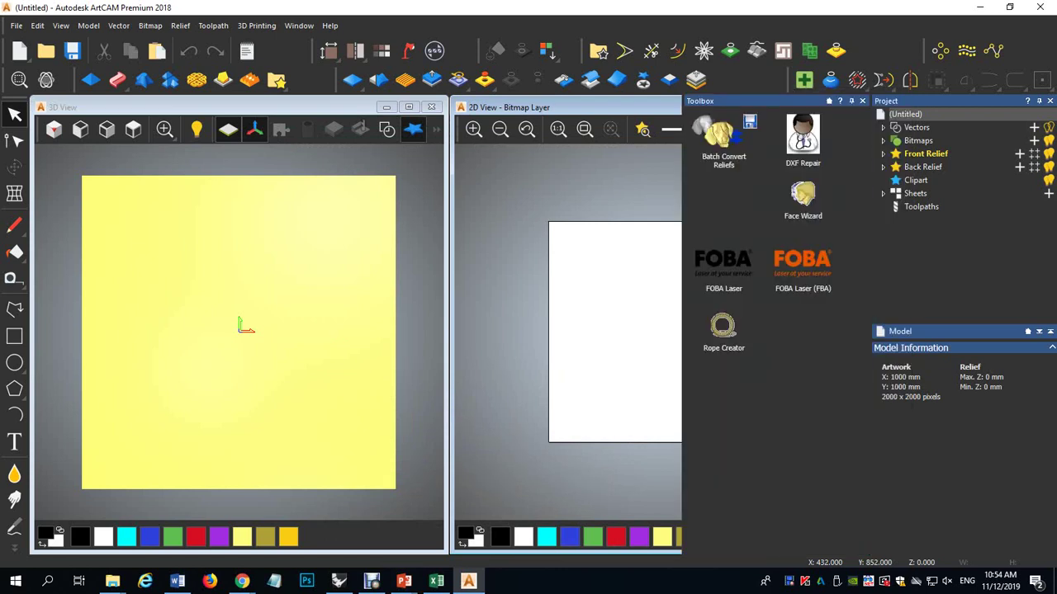
click(803, 199)
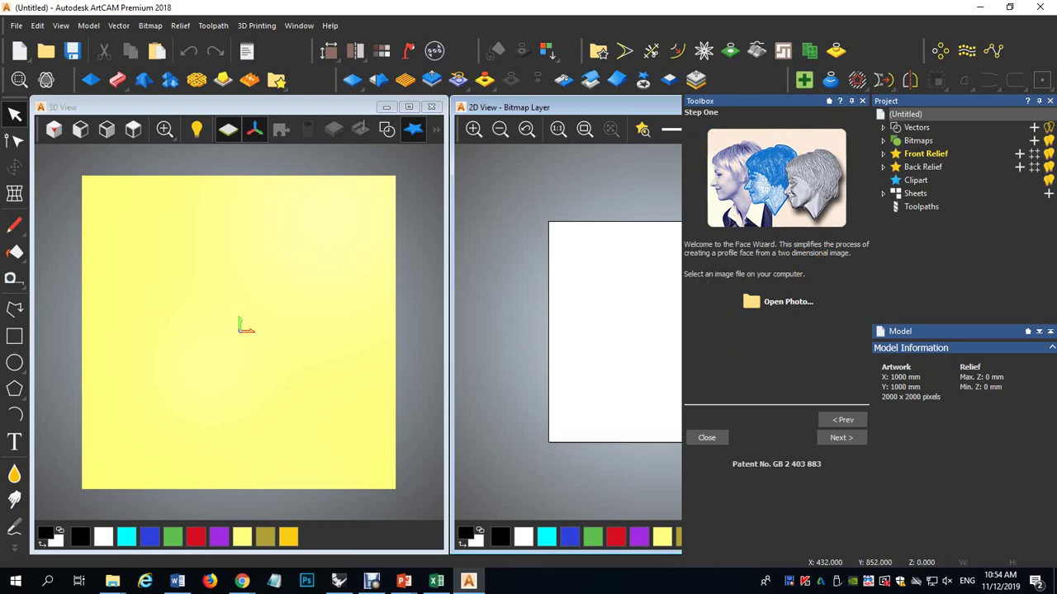
Load the photo girl 1.1 from the Desktop into the Face Wizard.
click(777, 302)
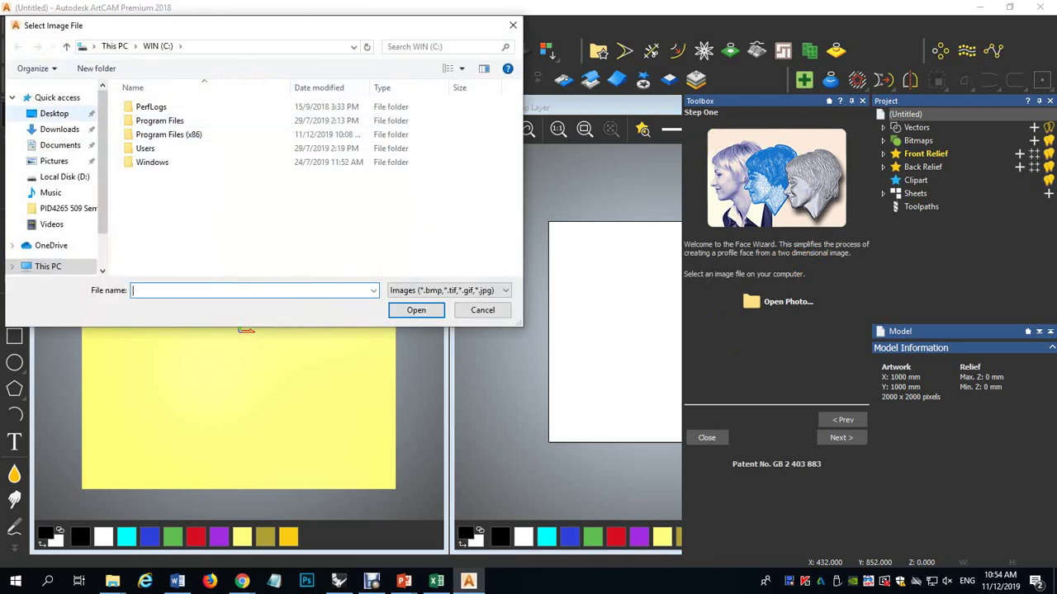
click(55, 114)
click(154, 117)
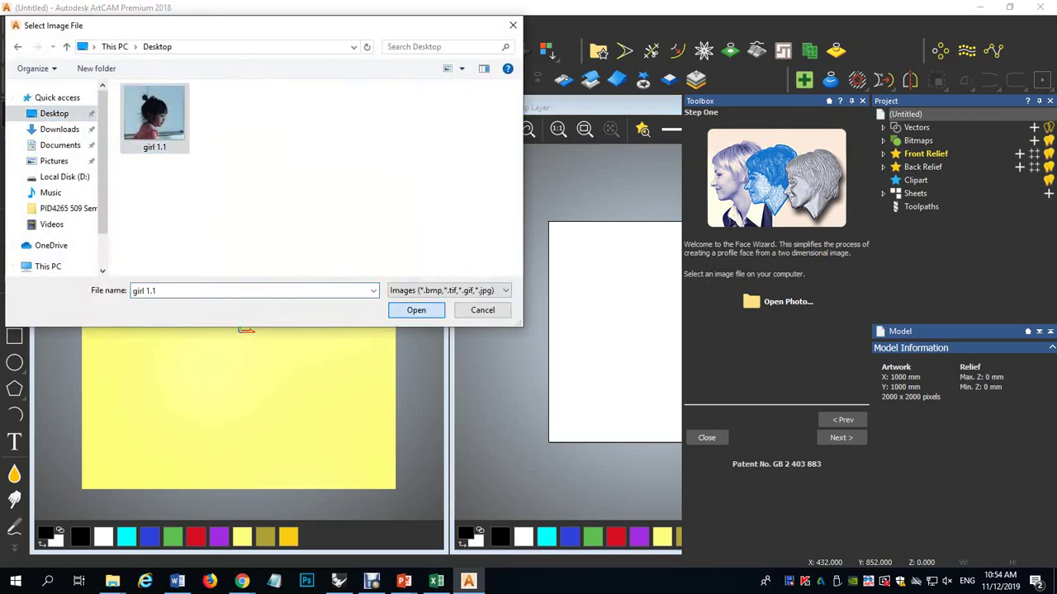
click(416, 309)
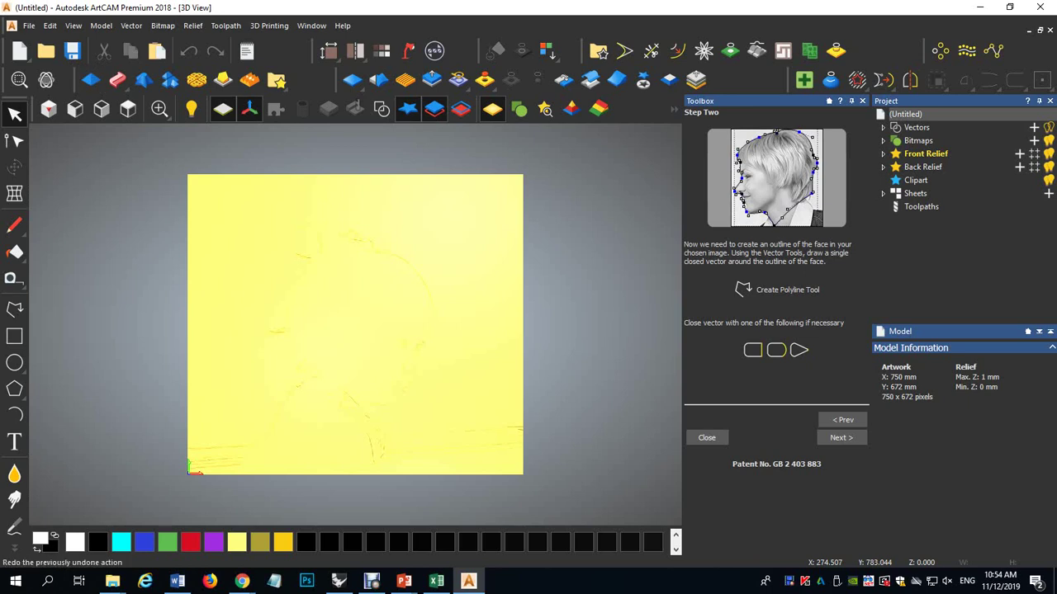
Arrange the 3D and 2D views as separate windows, with the 2D view widened and its photo shown at 1:1 scale.
click(311, 26)
click(339, 66)
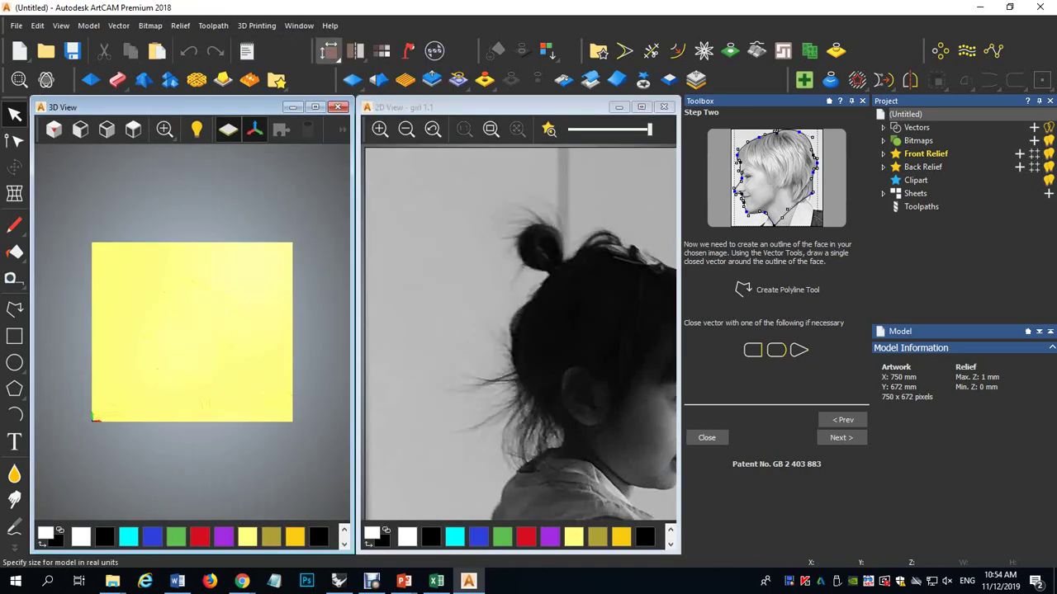
drag(562, 108, 393, 113)
drag(512, 330, 623, 331)
scroll(491, 430, down, 1)
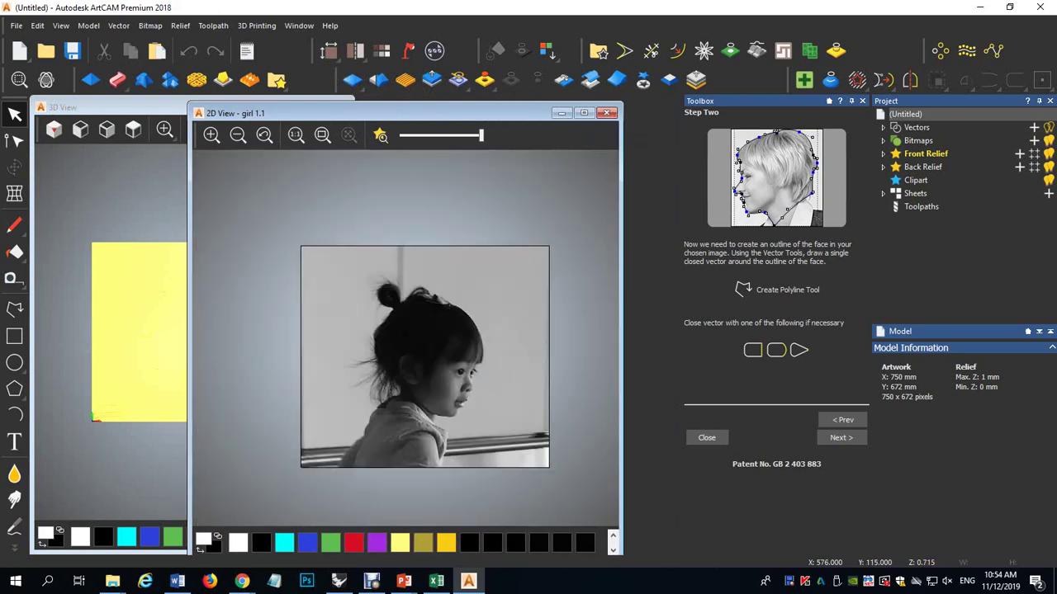
click(296, 135)
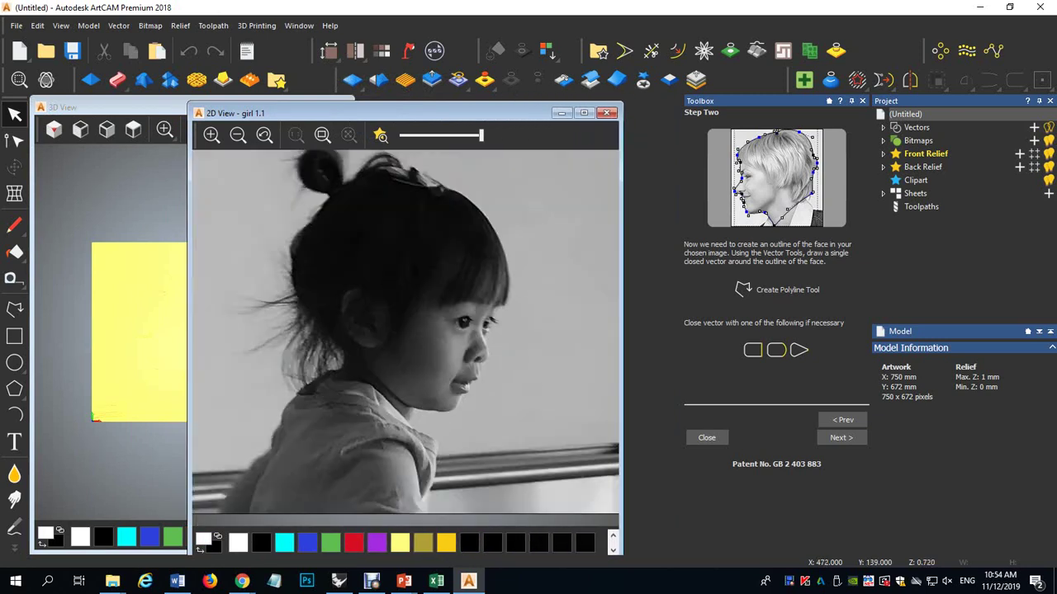
Begin a polyline outline of the girl's head, tracing from the fringe tip over the top of the head to the hair bun.
click(776, 289)
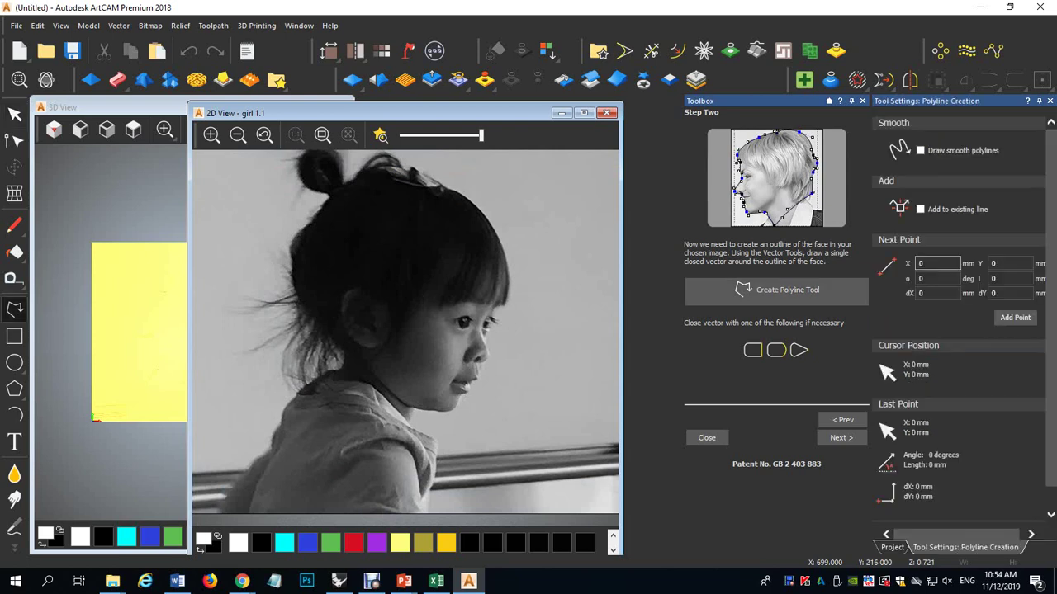
click(508, 305)
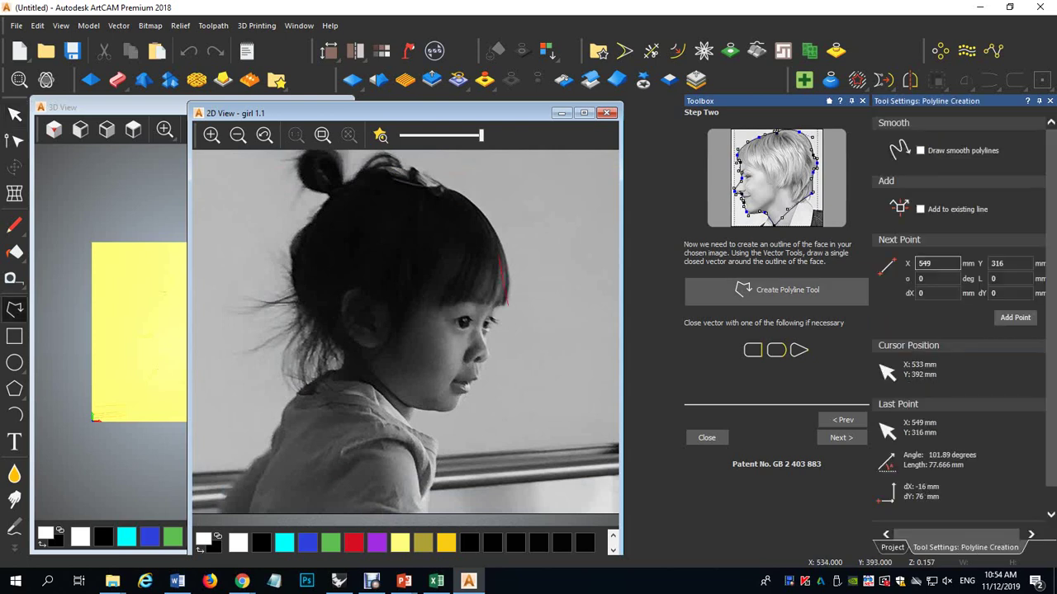
click(508, 258)
click(487, 213)
click(380, 166)
click(350, 177)
click(343, 170)
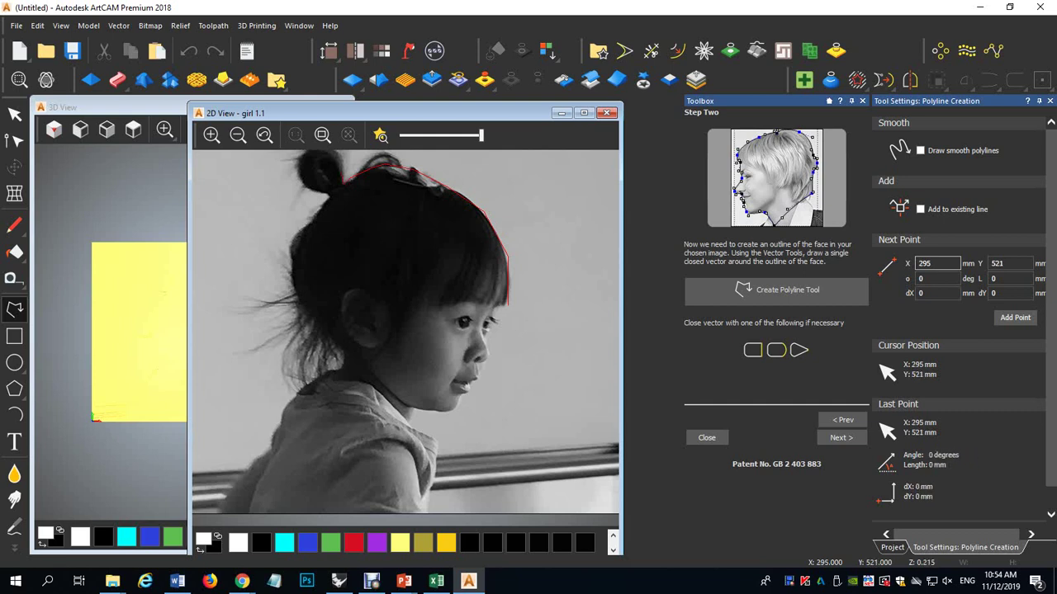
Continue the outline around the hair bun, down the back of the head and along the collar to the front of the neck.
click(311, 162)
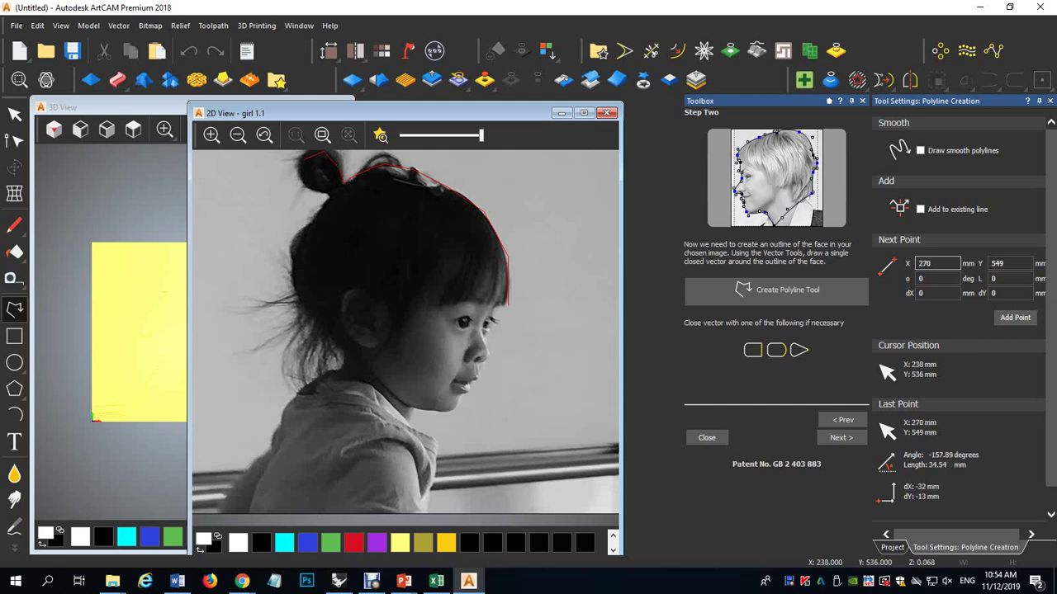
click(313, 189)
click(329, 195)
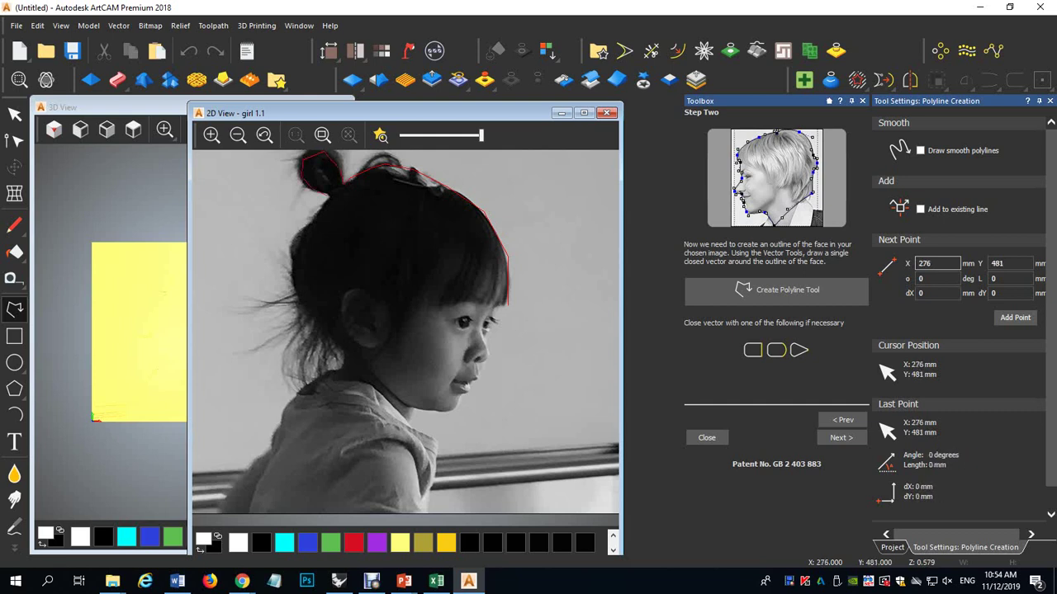
click(310, 228)
click(302, 289)
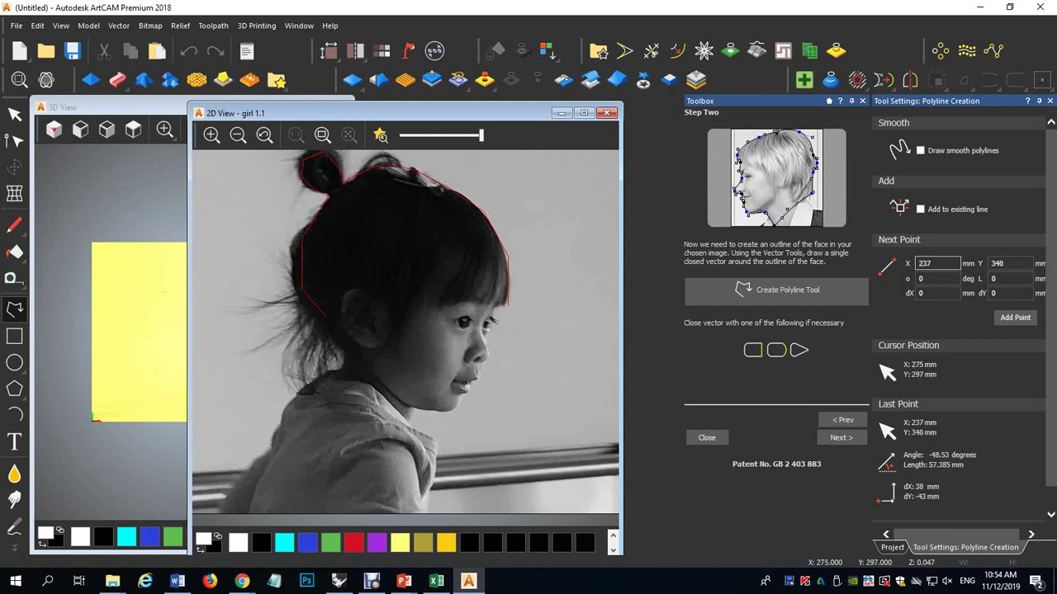
click(336, 334)
click(344, 362)
click(344, 370)
click(411, 424)
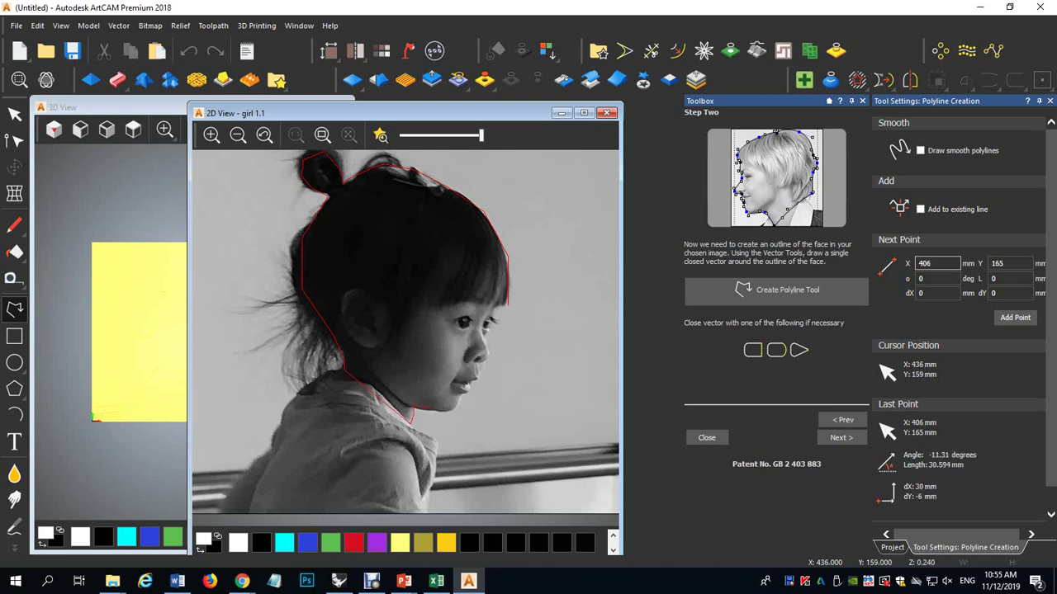
Trace the chin, lips, nose and brow, and close the outline at its starting point on the fringe.
click(434, 411)
click(464, 394)
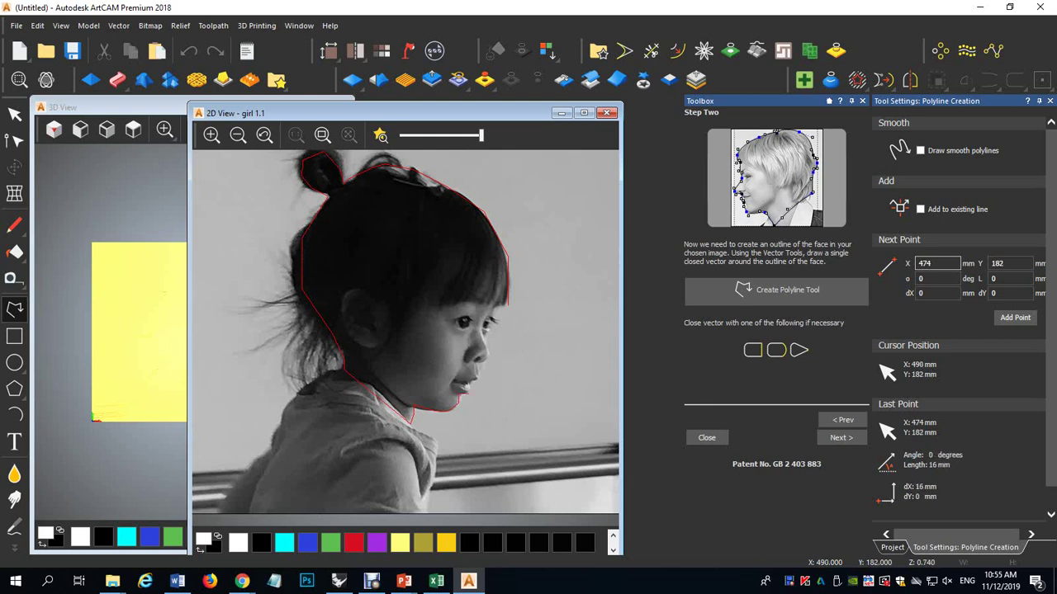
click(469, 393)
click(472, 390)
click(472, 384)
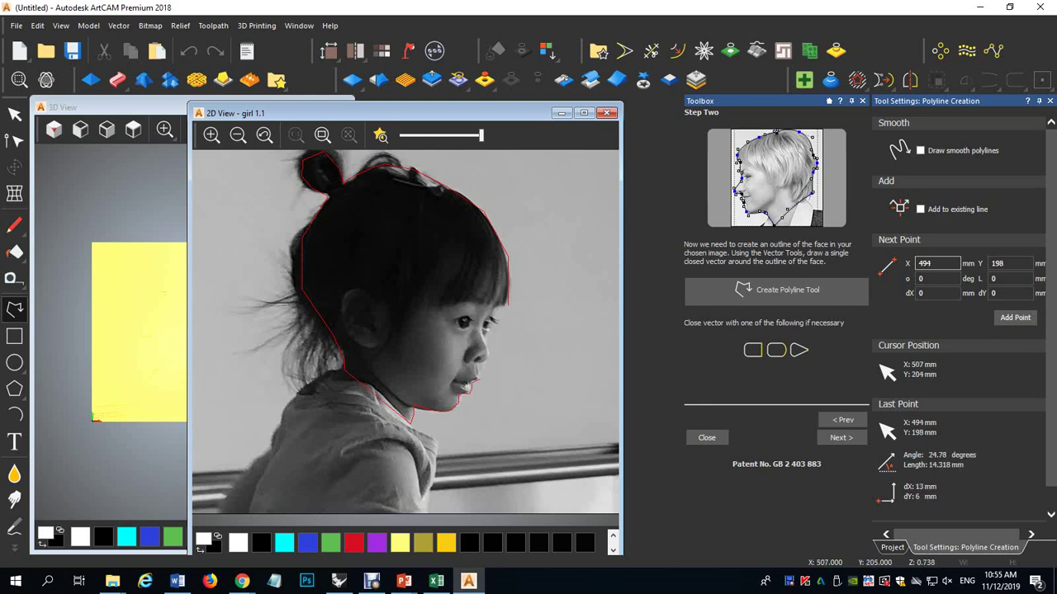
click(487, 373)
click(484, 357)
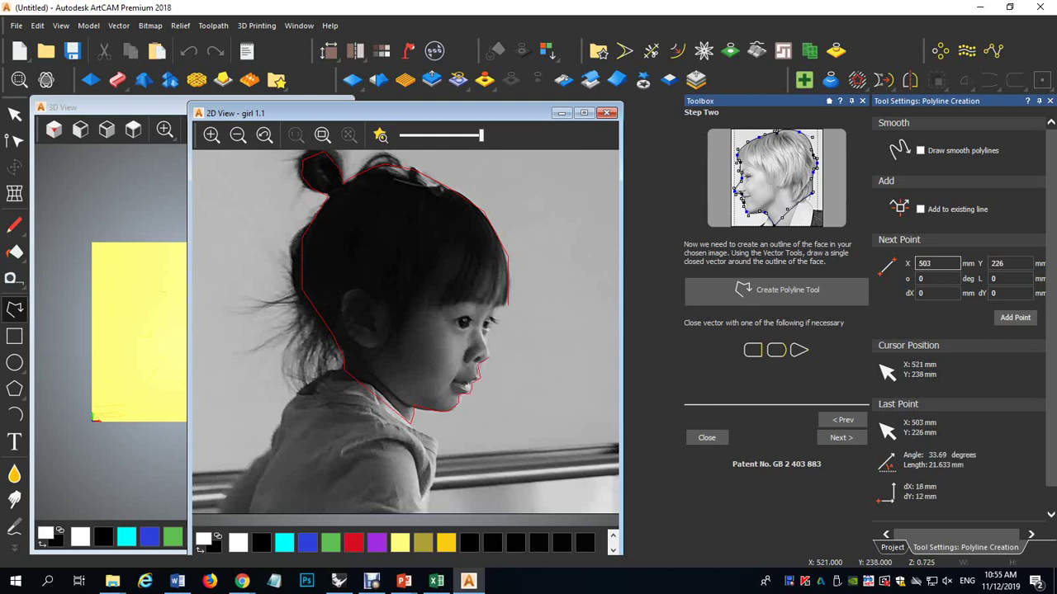
click(501, 307)
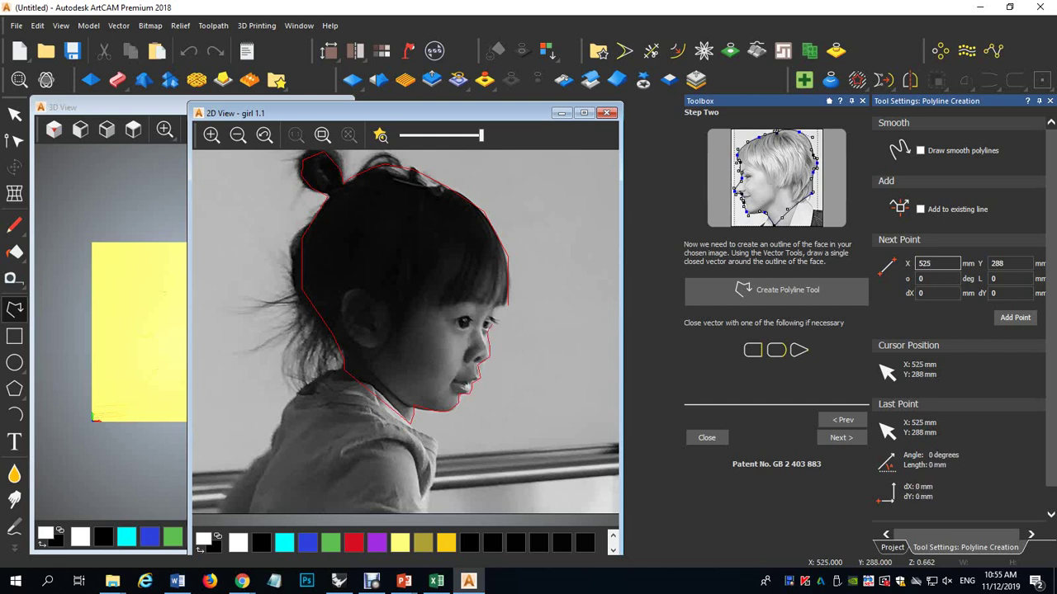
click(504, 284)
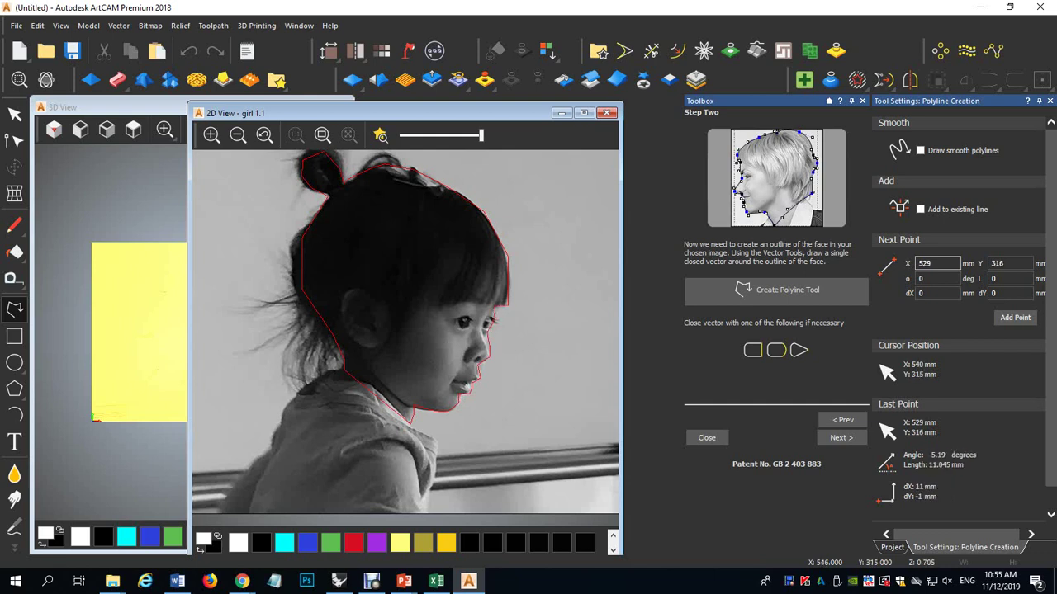
click(507, 305)
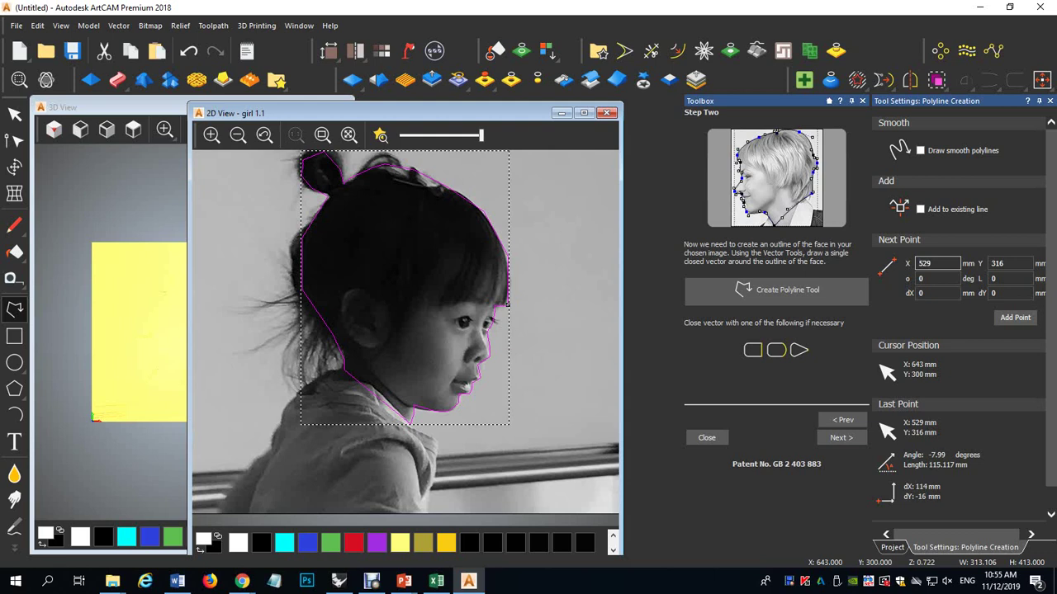
Refine the head outline's nodes along the hair and fringe with Maintain Smooth Curves and Display Virtual Mid-points enabled.
click(14, 140)
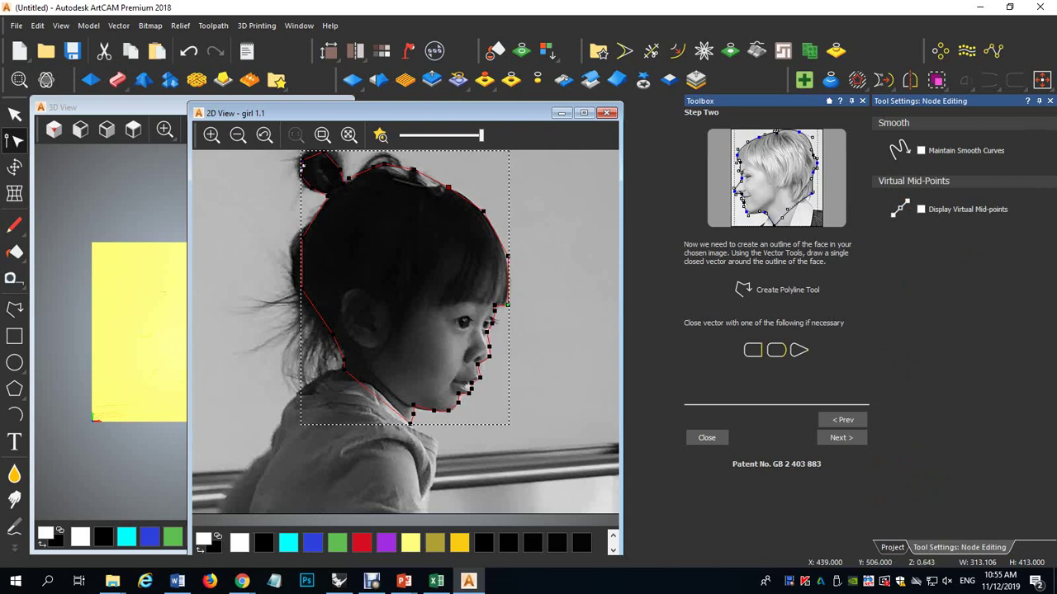
scroll(432, 192, up, 1)
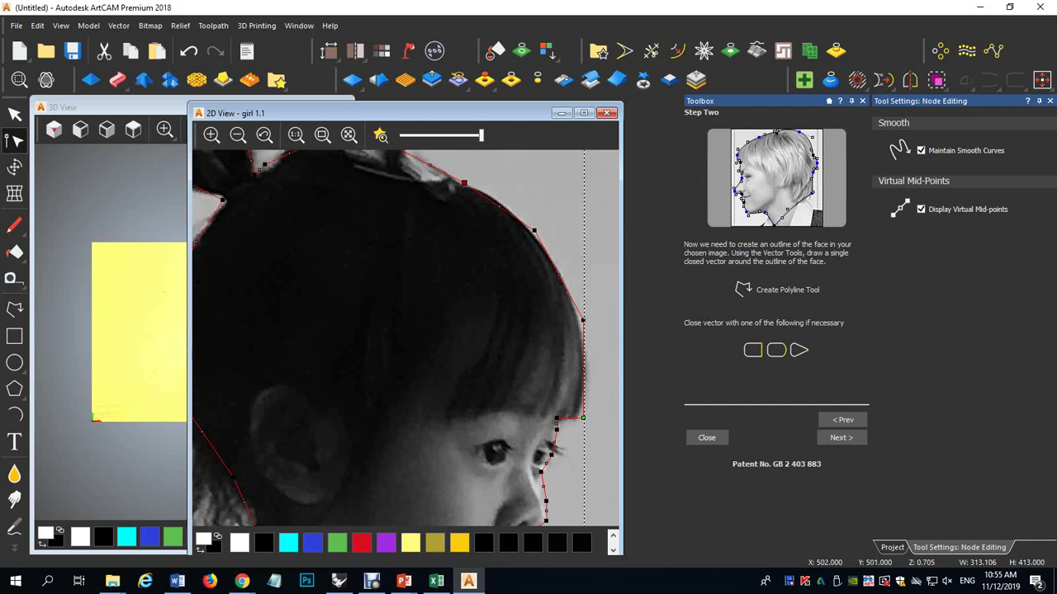
drag(464, 183, 531, 233)
drag(558, 276, 562, 271)
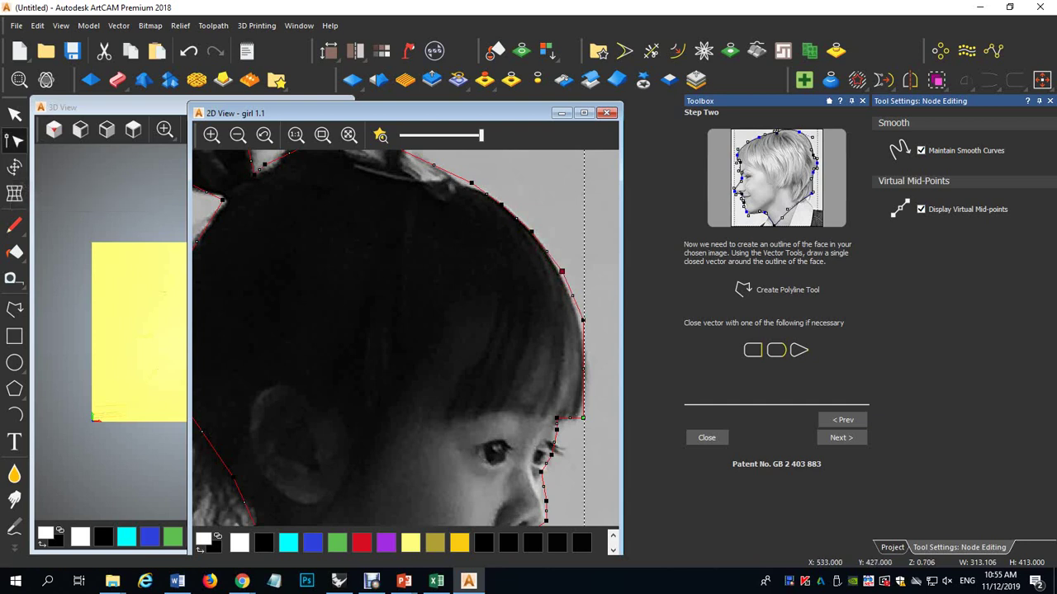
drag(583, 320, 579, 325)
drag(583, 418, 582, 401)
click(371, 581)
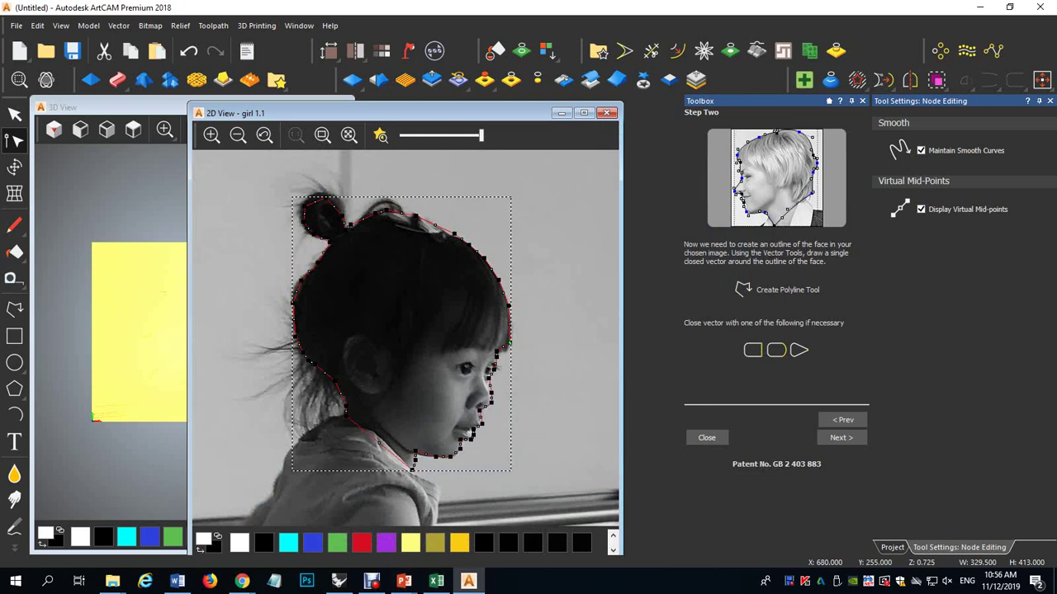
Accept the outline and mark the centre front of the eyebrow and the nape of the neck as the key points.
click(841, 437)
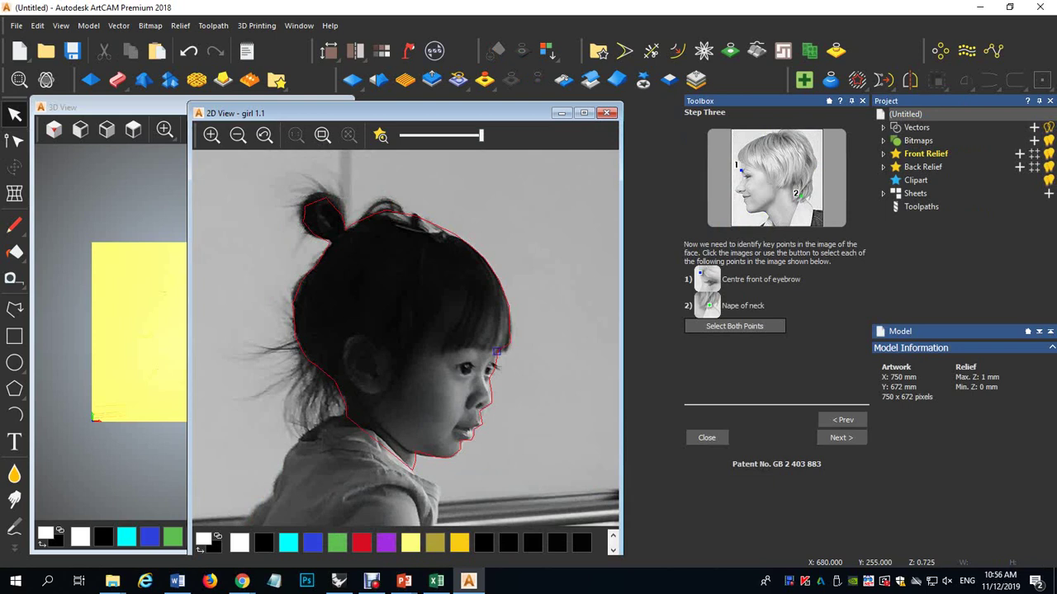
click(350, 400)
key(Return)
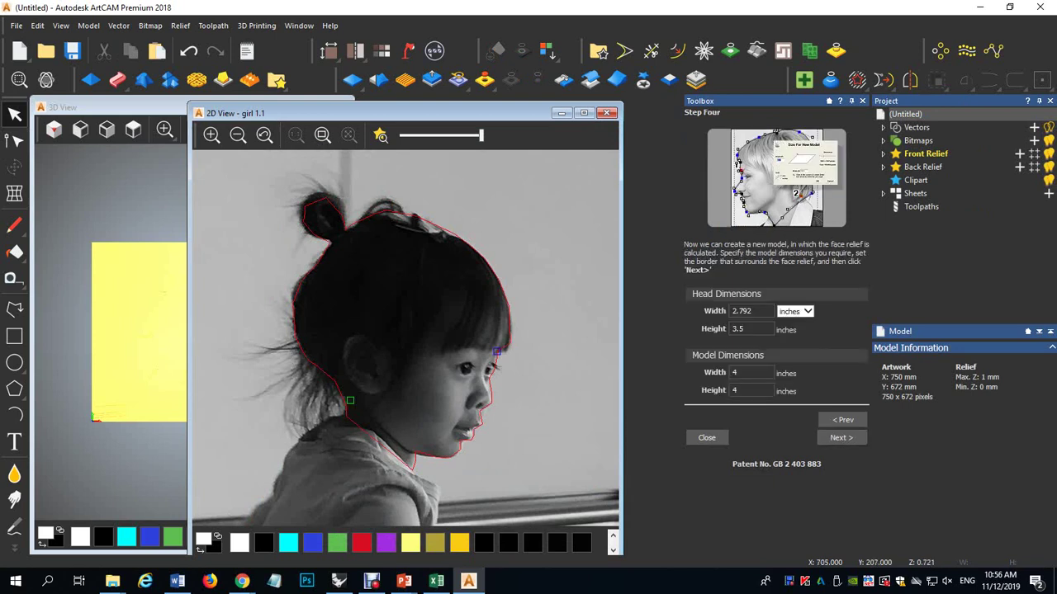
Generate the face relief with head dimensions 2.792 × 3.5 inches in a 4 × 4 inch model and inspect it in 3D.
key(Return)
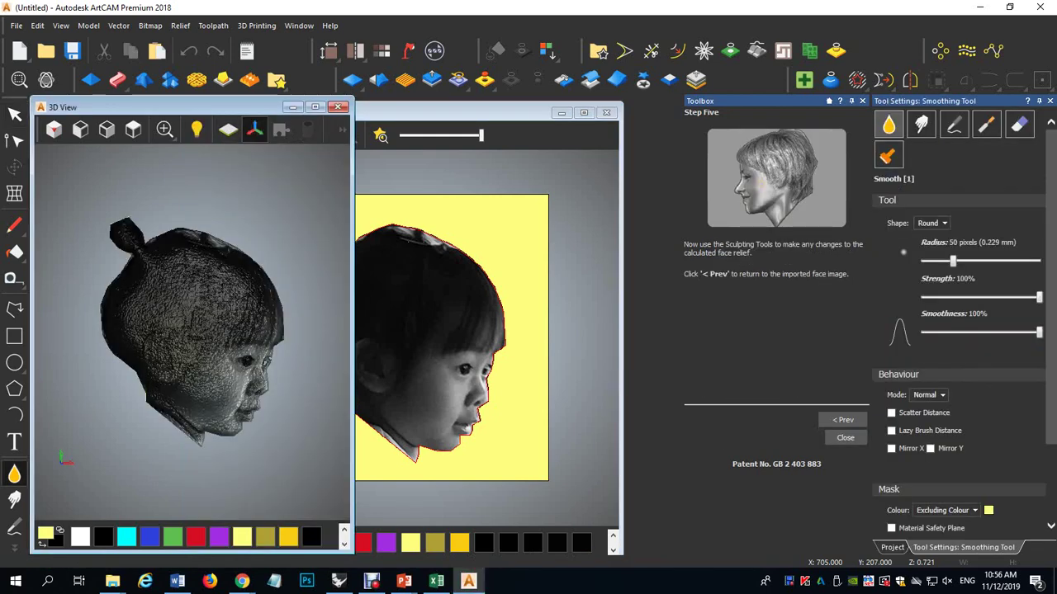
middle_drag(213, 335, 216, 266)
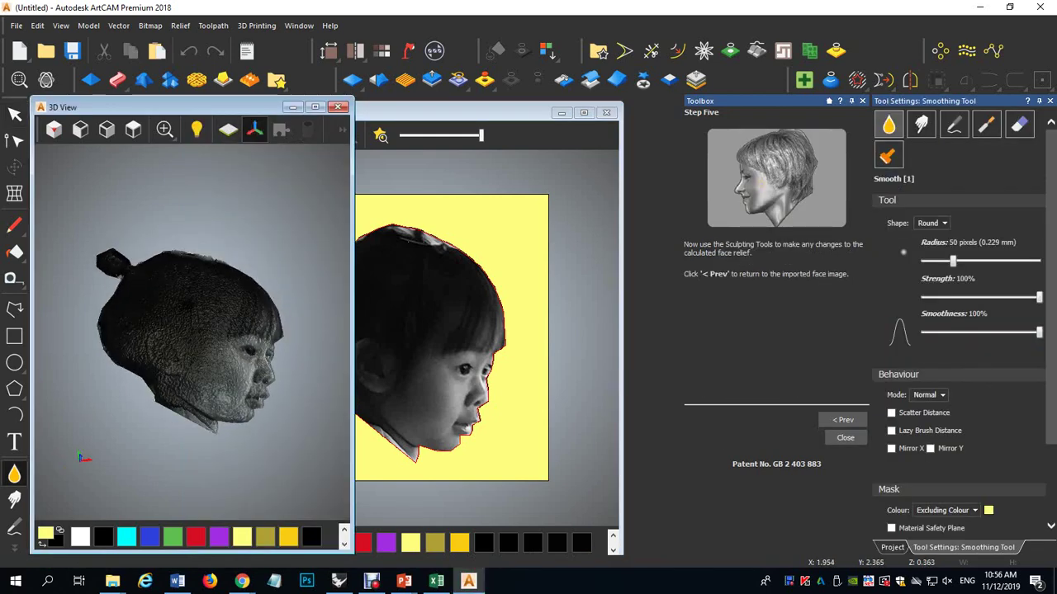
Smooth the top edge of the hair with the Smoothing Tool at radius 10 pixels, strength 27% and smoothness 68%.
scroll(192, 305, up, 2)
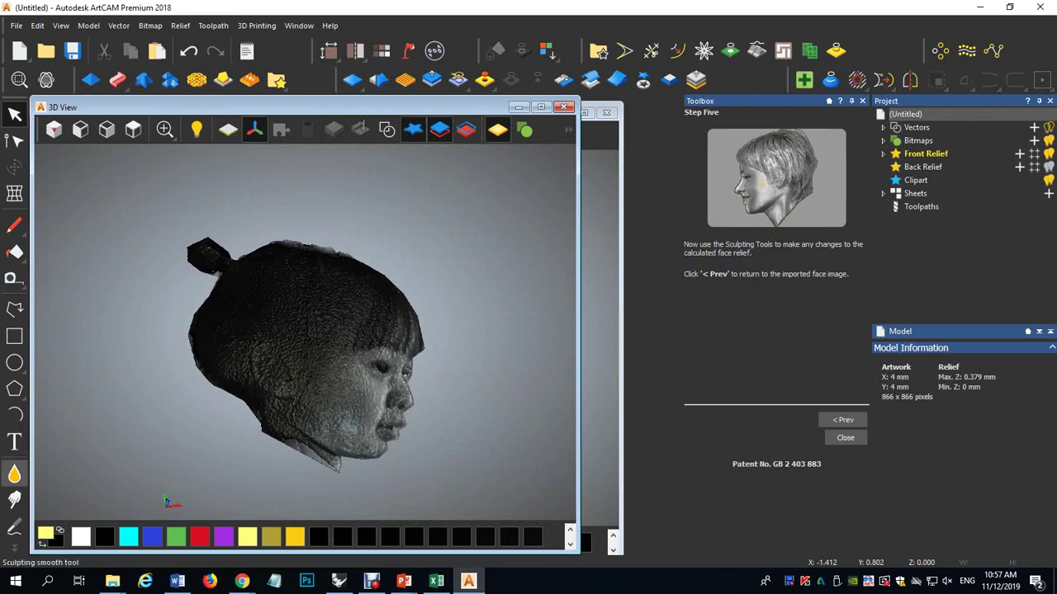
click(14, 474)
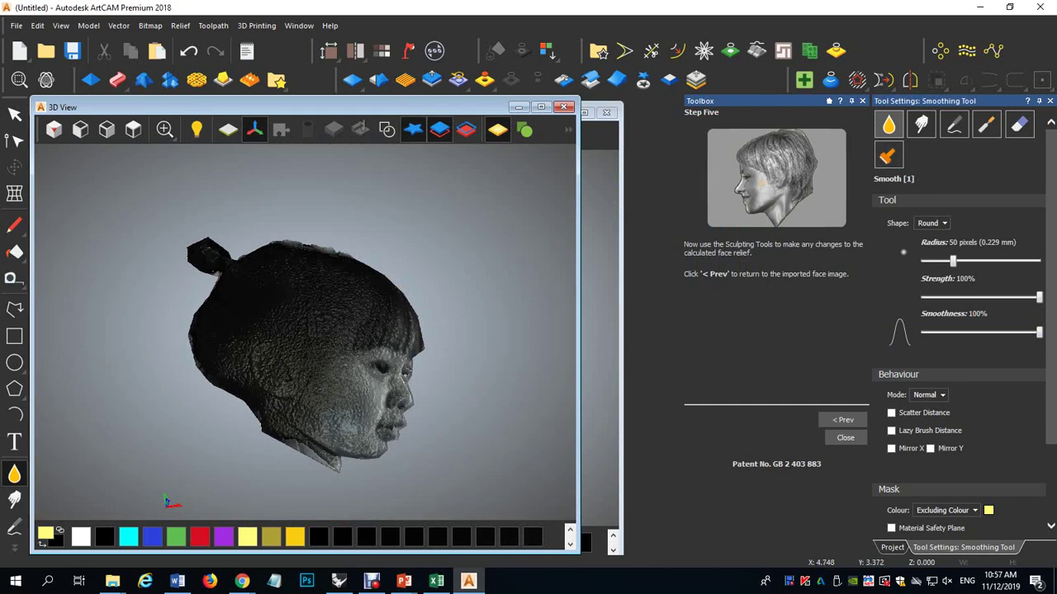
drag(953, 261, 926, 260)
drag(1038, 297, 951, 297)
drag(1038, 333, 1001, 332)
scroll(320, 320, up, 5)
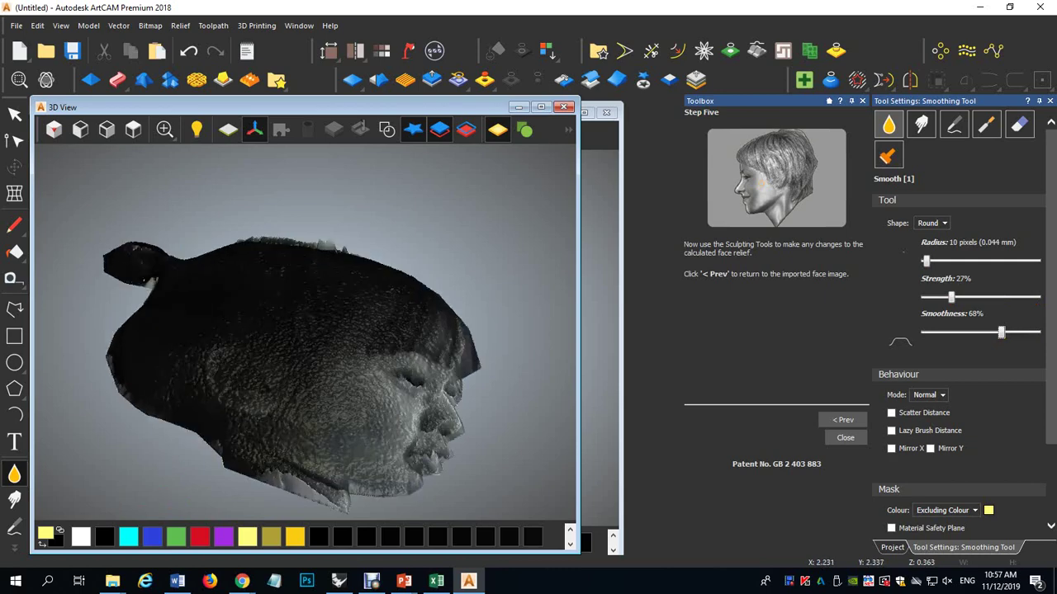
drag(277, 224, 352, 237)
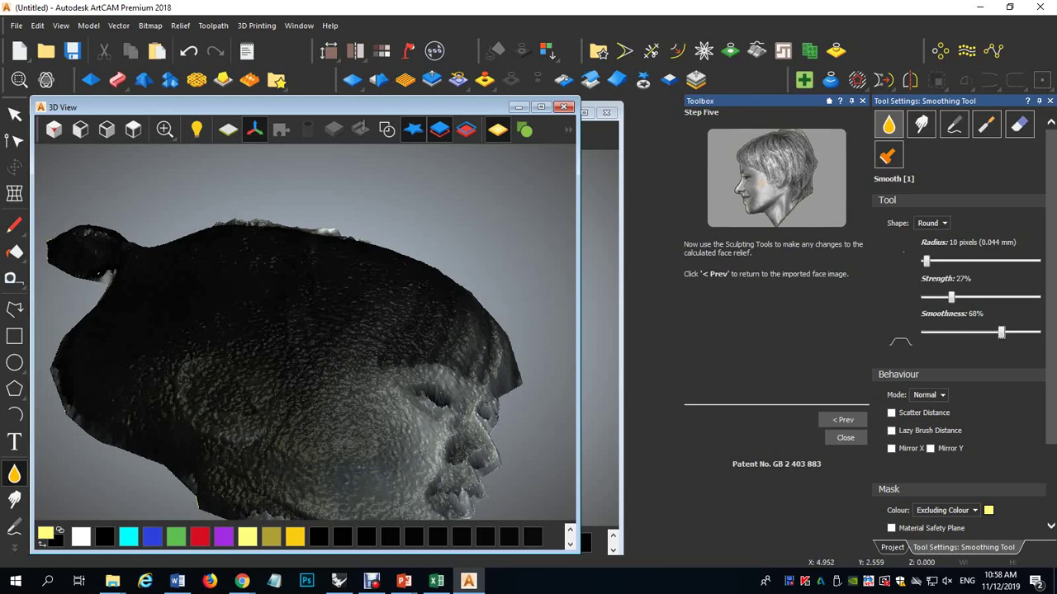
Enlarge the smoothing radius to 93 pixels and smooth the face from the forehead and eyes over the cheek to the jaw.
drag(926, 260, 968, 260)
mouse_move(437, 359)
mouse_down()
mouse_move(318, 380)
mouse_move(417, 496)
mouse_move(442, 466)
mouse_up()
mouse_move(413, 396)
mouse_down()
mouse_move(472, 413)
mouse_move(477, 469)
mouse_move(454, 504)
mouse_move(452, 453)
mouse_up()
scroll(452, 452, down, 2)
mouse_move(416, 422)
mouse_down()
mouse_move(433, 464)
mouse_move(412, 479)
mouse_move(310, 490)
mouse_move(282, 482)
mouse_move(292, 464)
mouse_up()
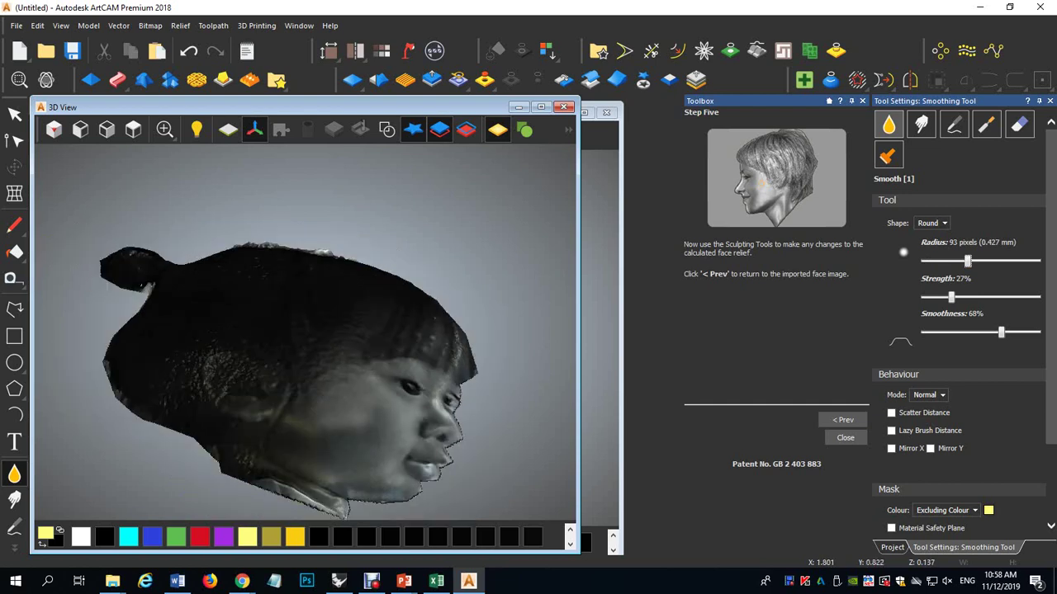
Smooth the hair bun and the back of the head at radius 81 pixels and strength 7%, and close the Face Wizard.
drag(967, 261, 963, 261)
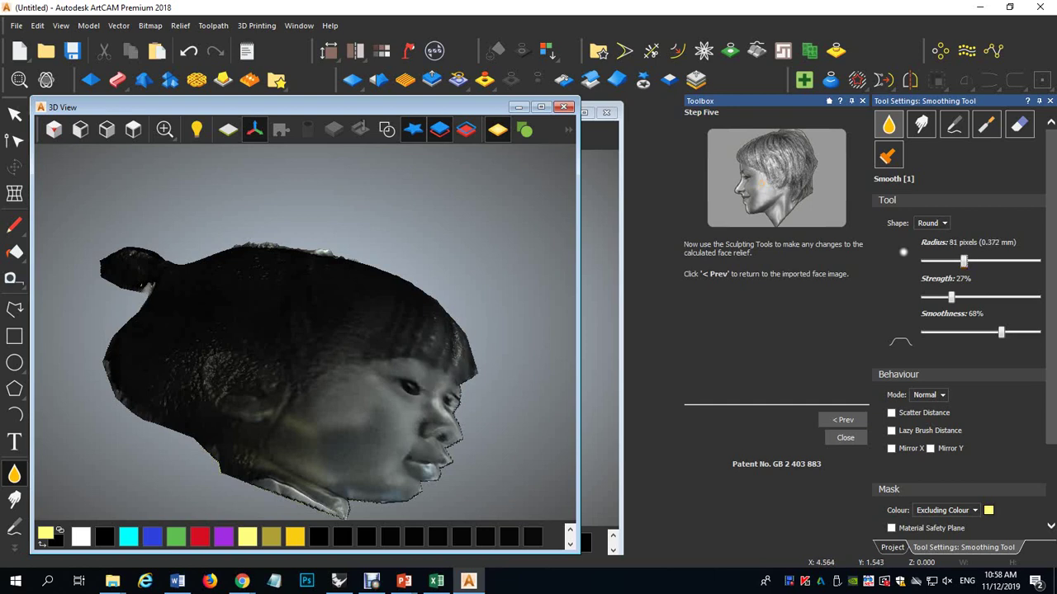
drag(951, 297, 927, 297)
mouse_move(112, 262)
mouse_down()
mouse_move(138, 285)
mouse_move(263, 246)
mouse_up()
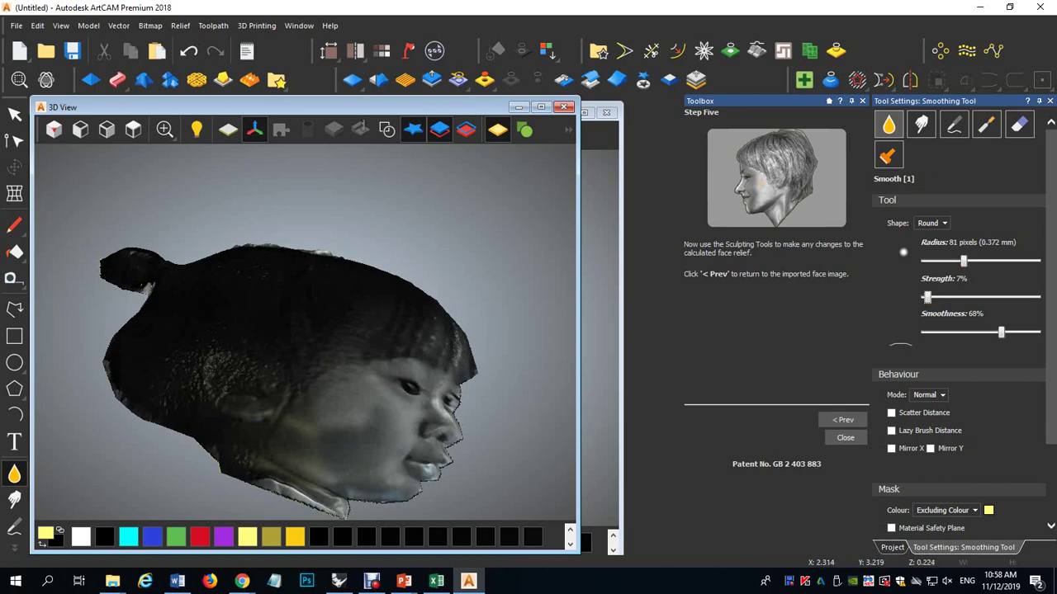
drag(106, 363, 170, 427)
middle_drag(365, 394, 324, 376)
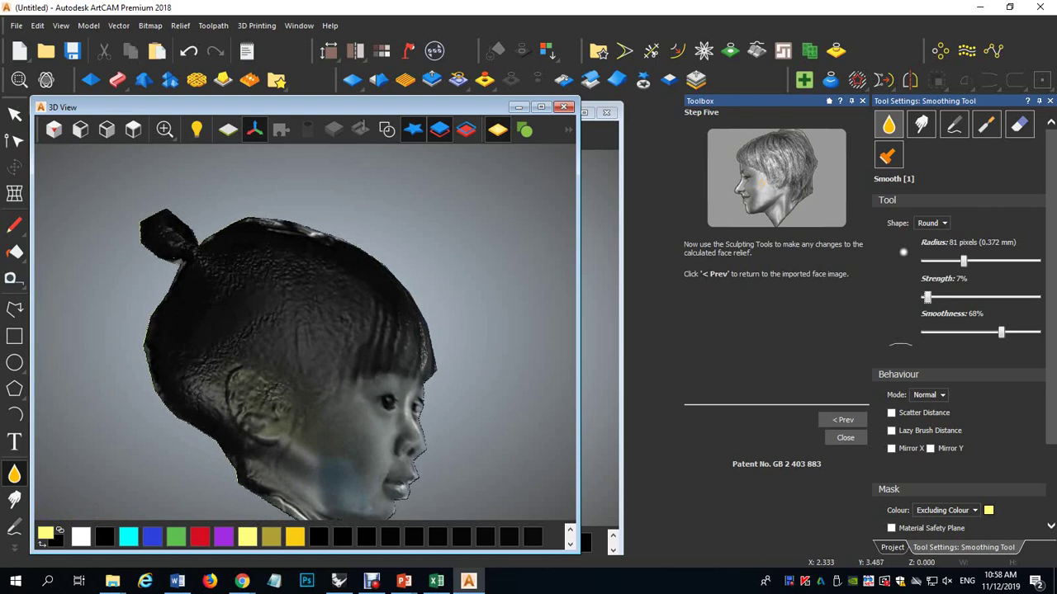
scroll(351, 322, down, 2)
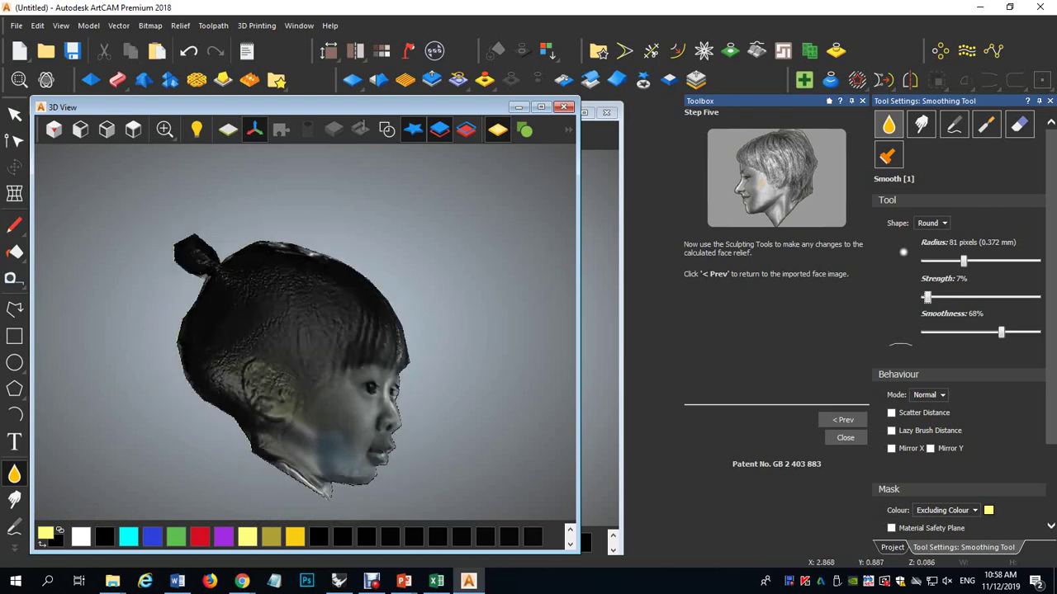
click(845, 437)
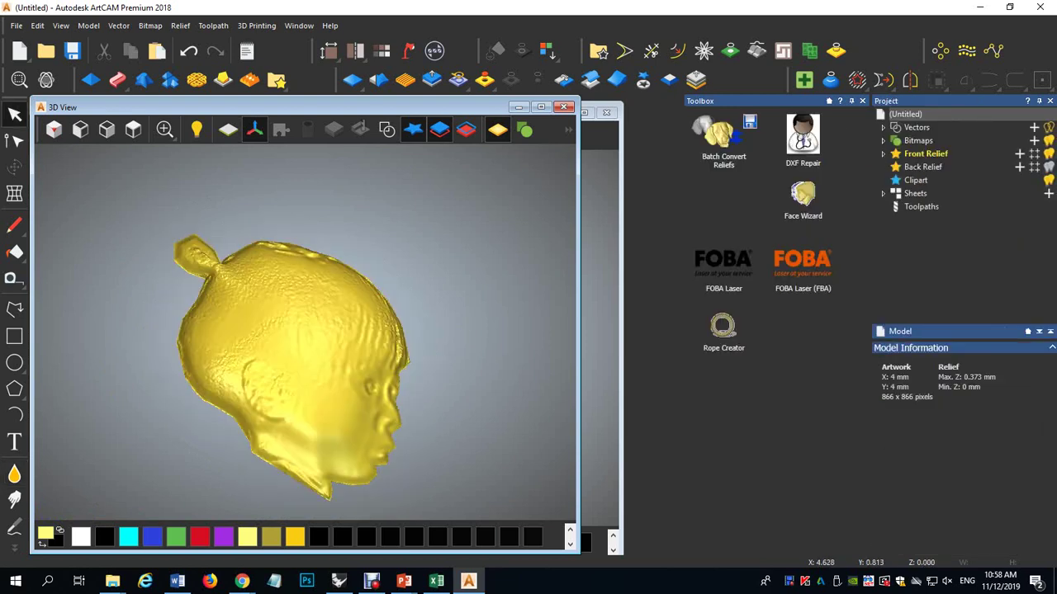
Create a triangle mesh from the face relief, closed with an offset of 5 mm thickness.
drag(370, 409, 308, 124)
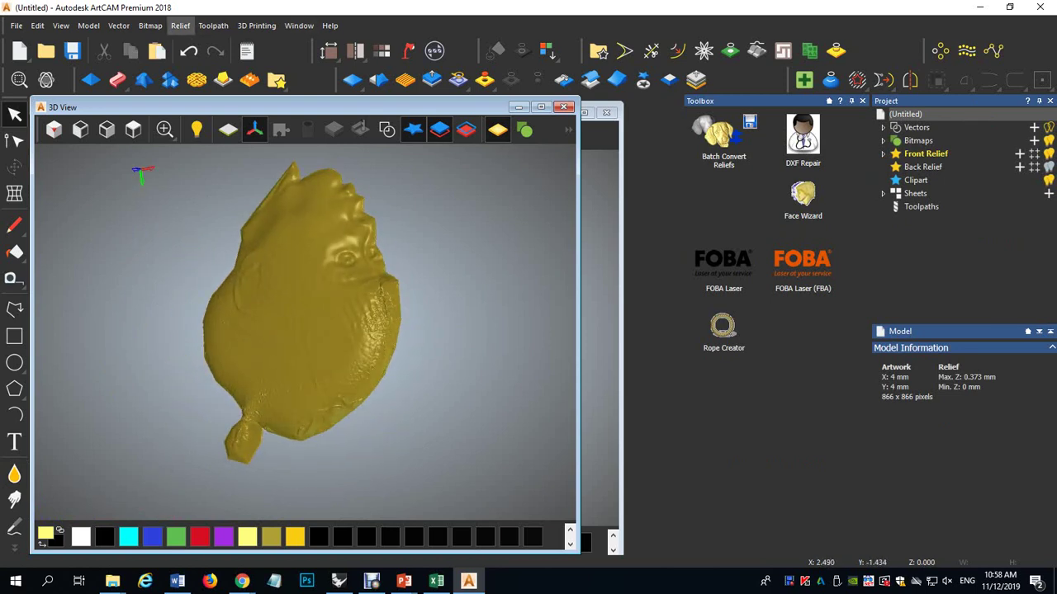
click(180, 26)
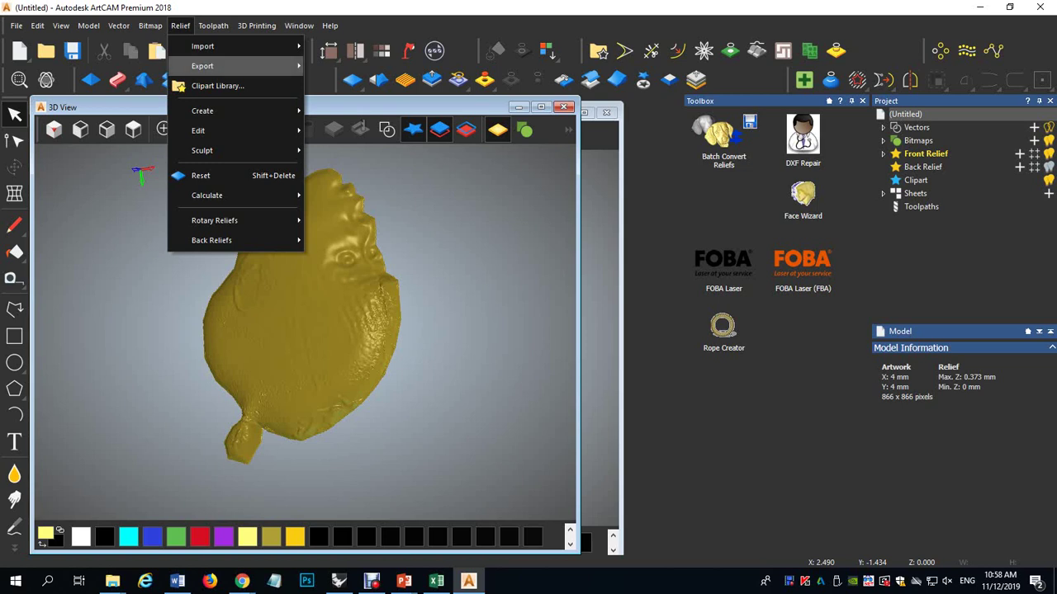
mouse_move(207, 66)
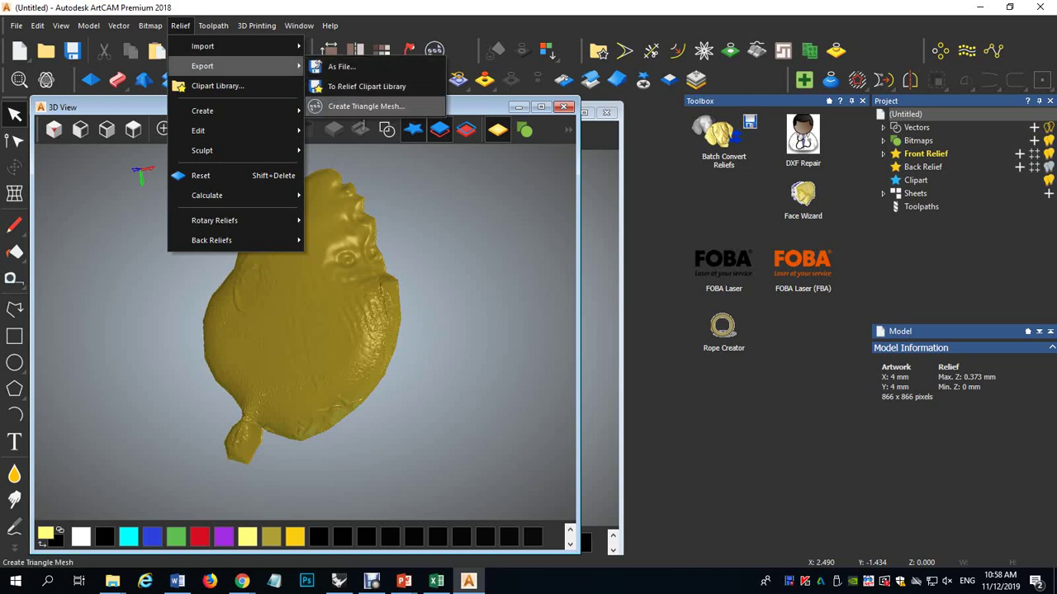
click(364, 106)
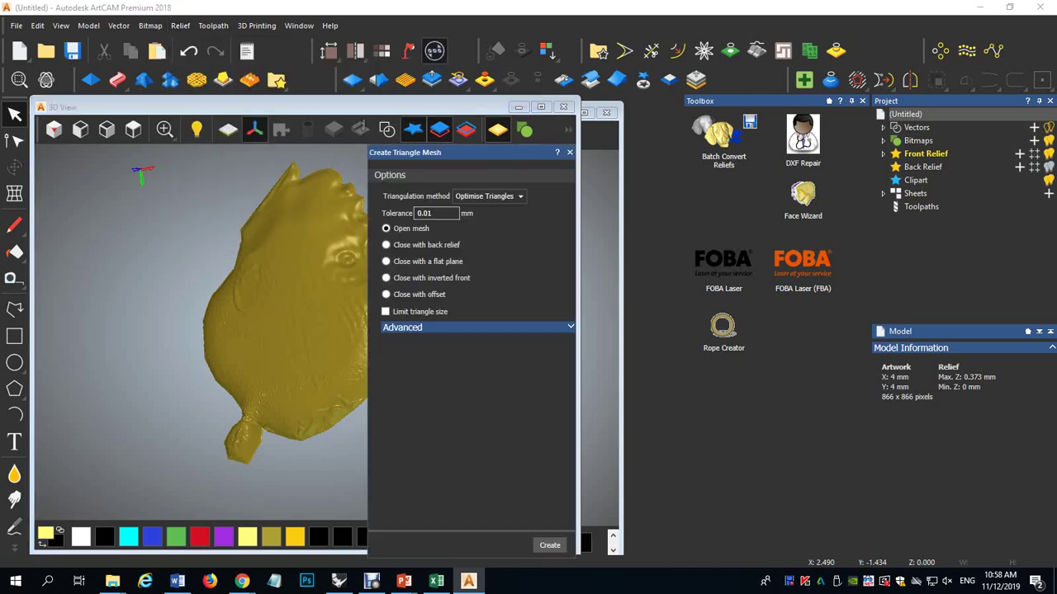
click(404, 294)
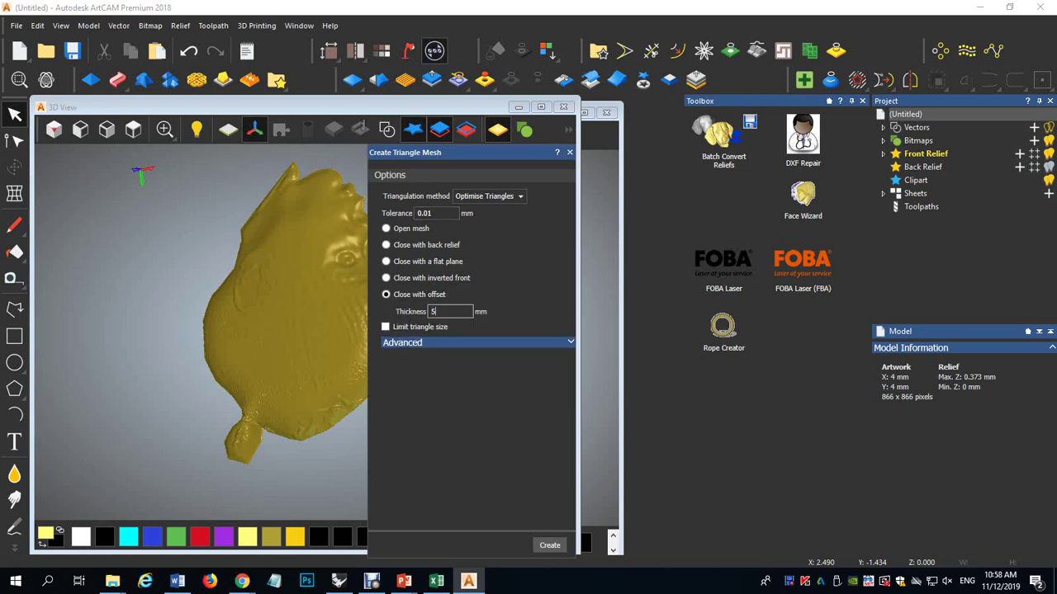
key(Return)
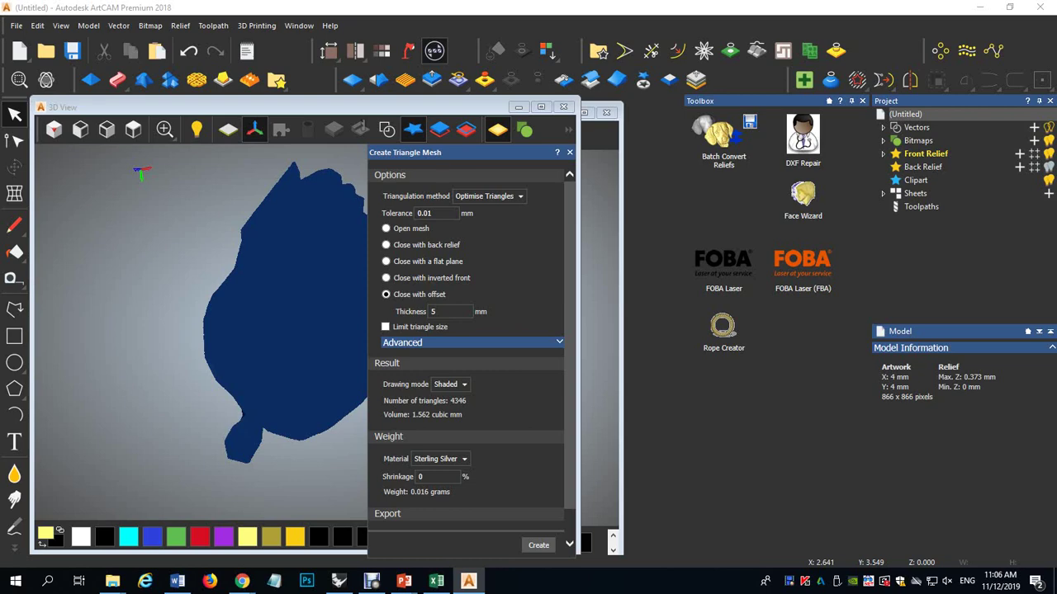
click(539, 545)
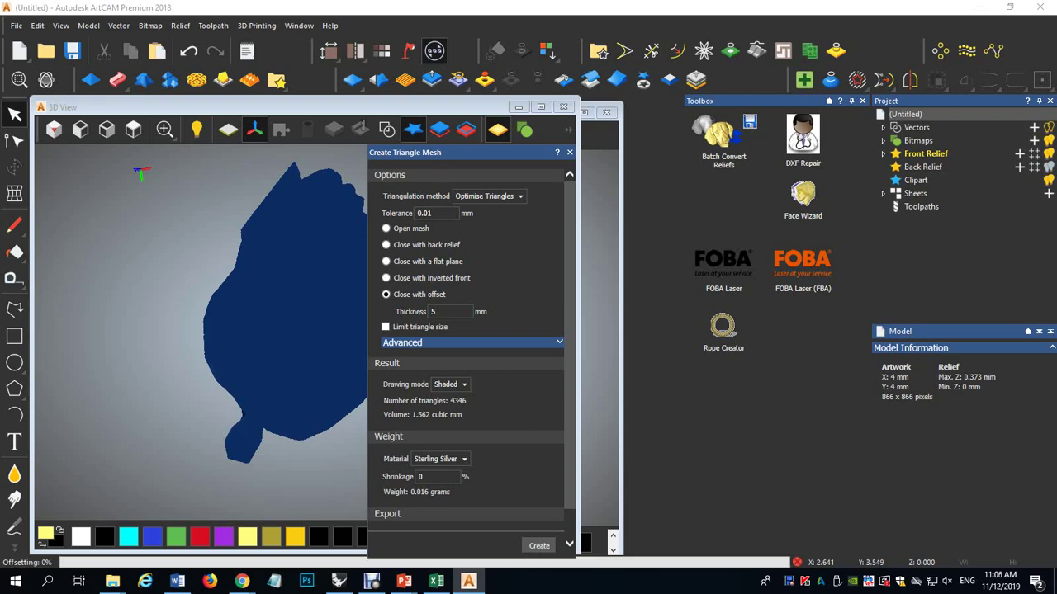